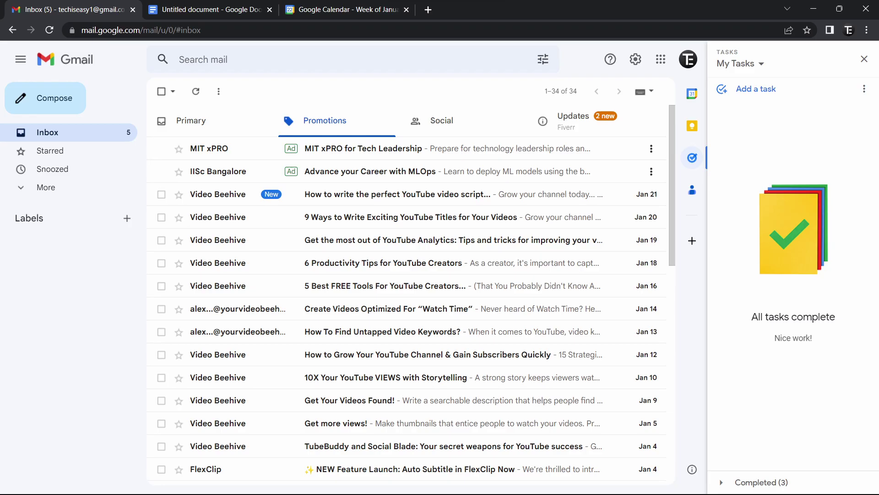
Step: Switch from the new tab page to the open Gmail inbox tab
key(ctrl+shift+Tab)
key(ctrl+shift+Tab)
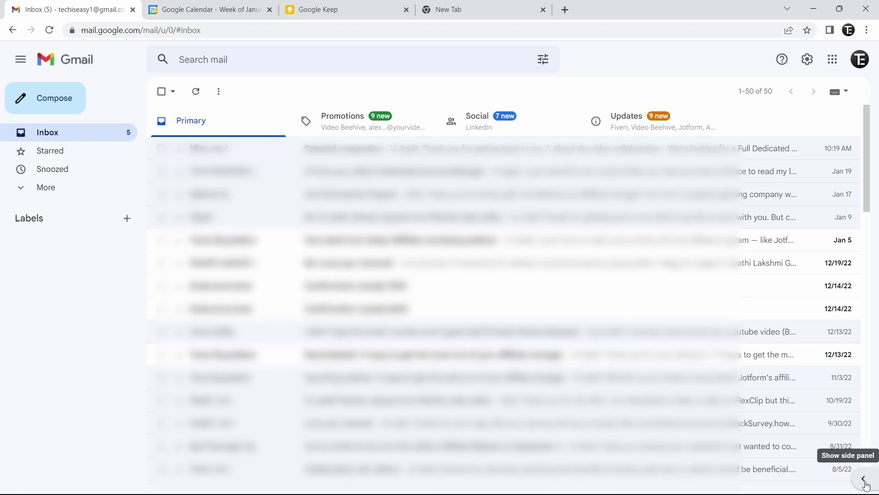
Step: Reveal Gmail's side panel and open Google Tasks to the empty My Tasks list
click(864, 480)
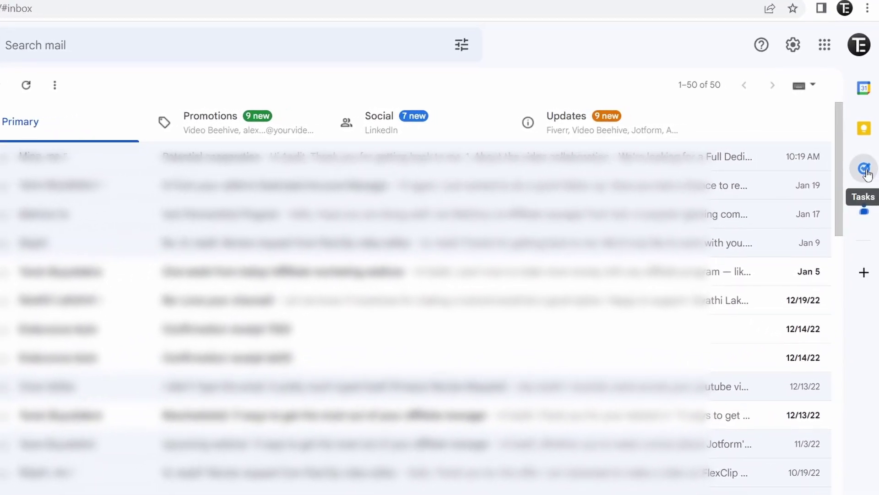
click(862, 183)
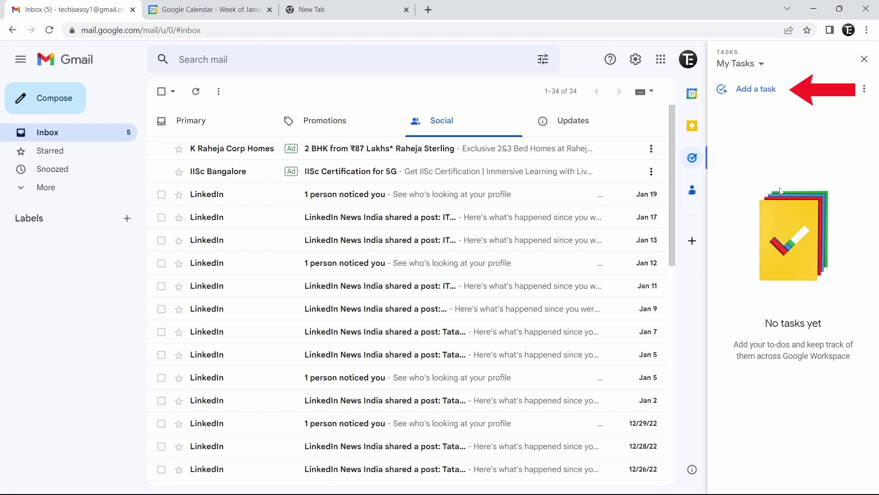
Step: Add a 'Buy groceries' task and open its date/time settings showing Jan 23, 1:00 PM
click(778, 99)
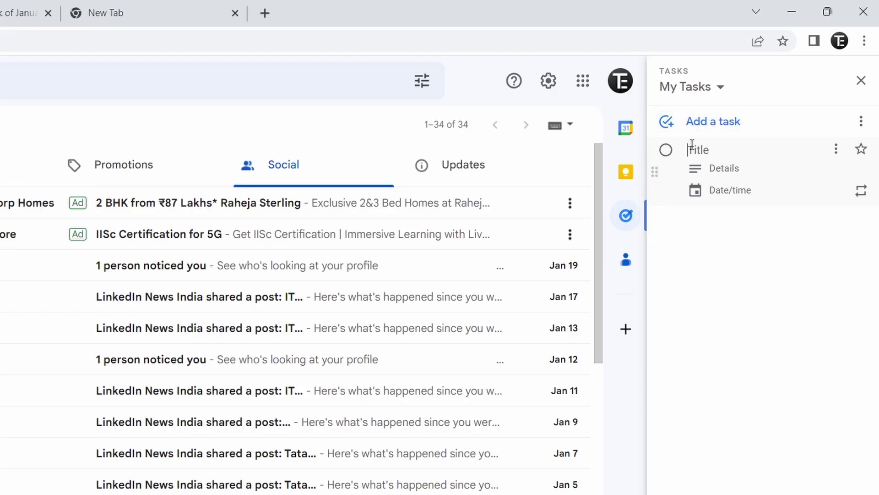
text(Buy groceries)
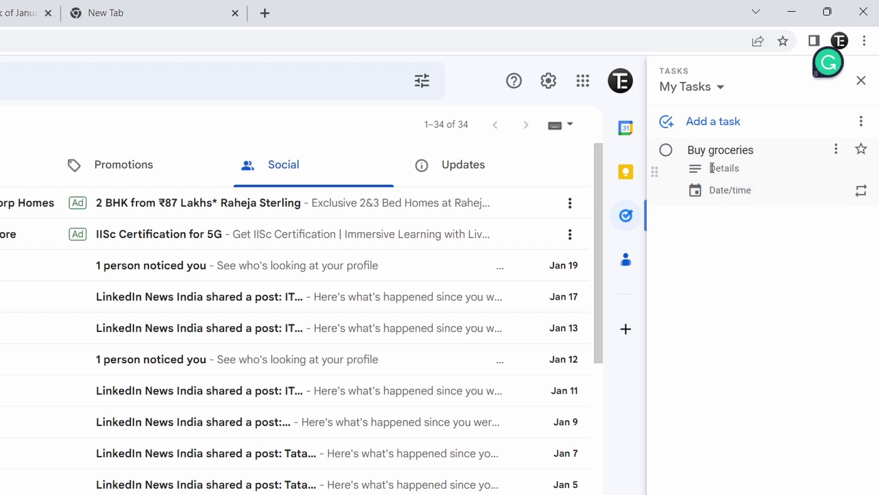
click(735, 165)
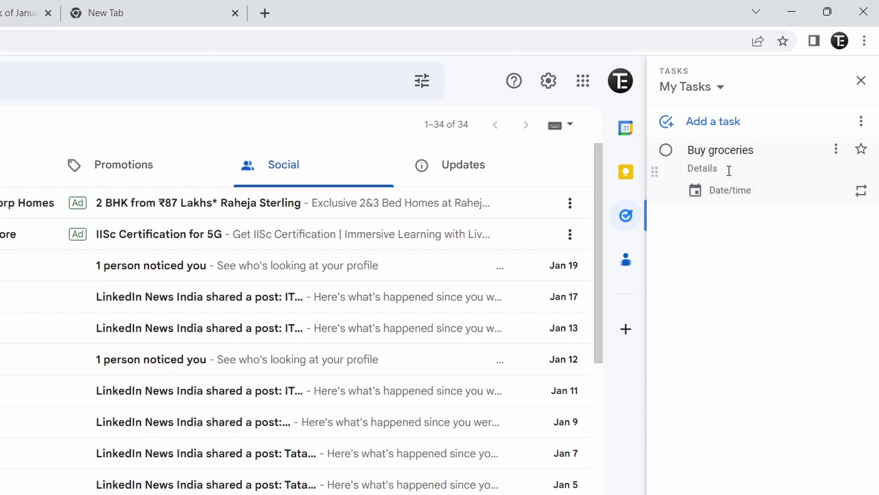
click(719, 192)
Step: Set Buy groceries due Mon, Jan 23, 1:00 PM, repeating every week on Monday
click(714, 266)
click(718, 351)
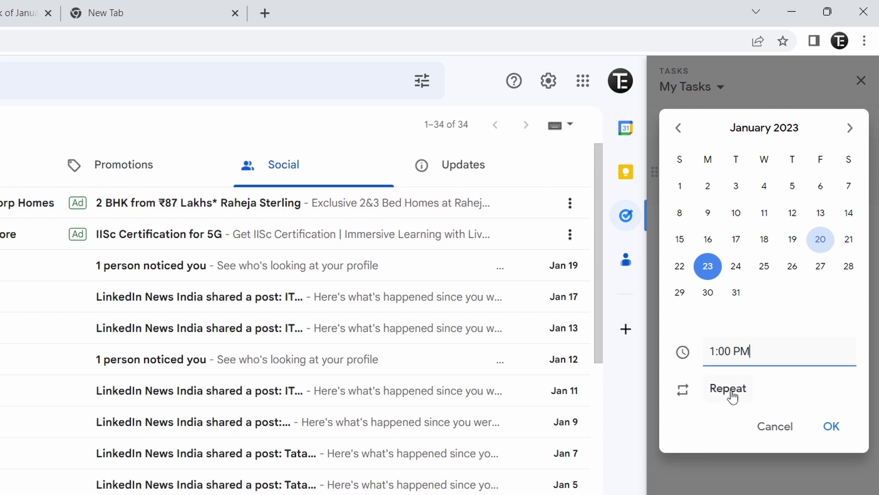
click(732, 396)
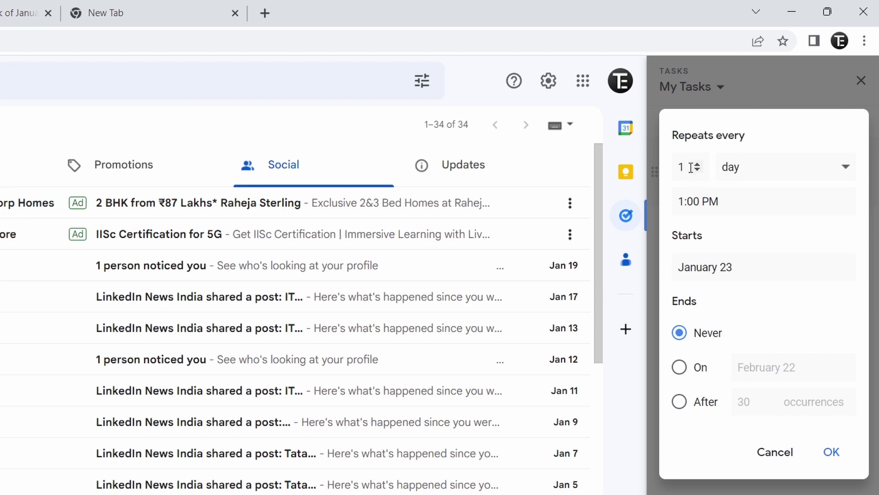
click(755, 168)
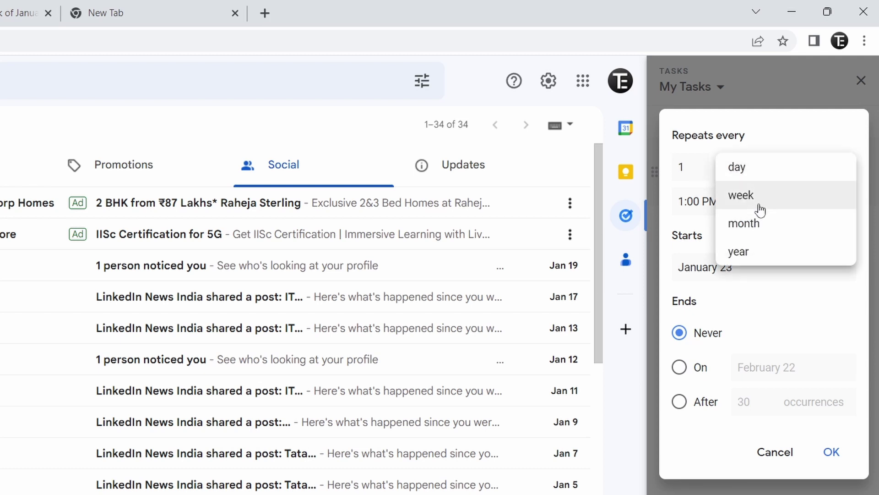
click(751, 166)
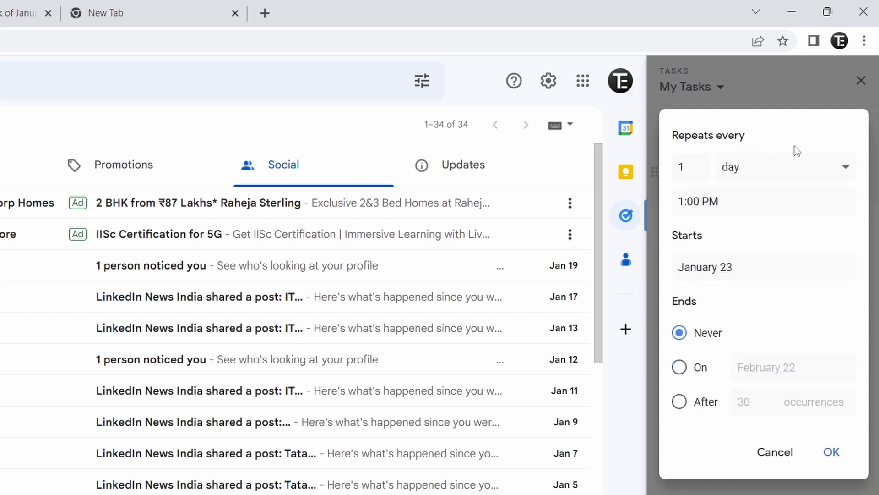
click(779, 174)
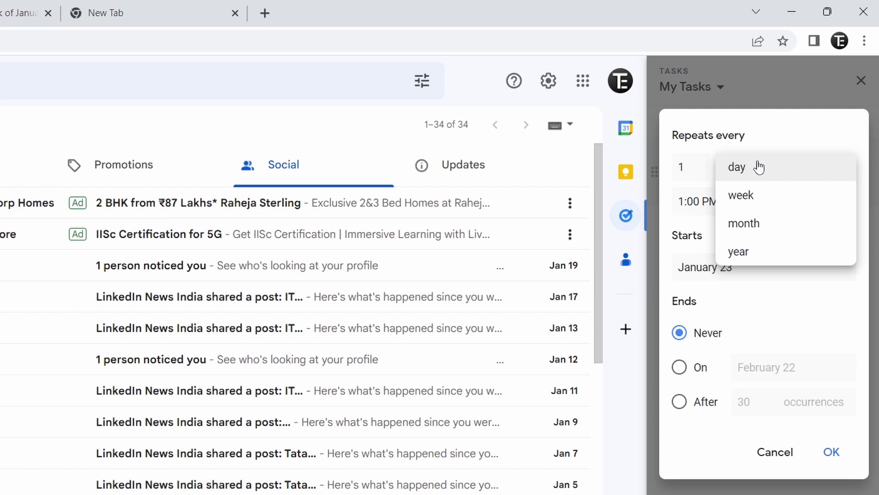
click(767, 196)
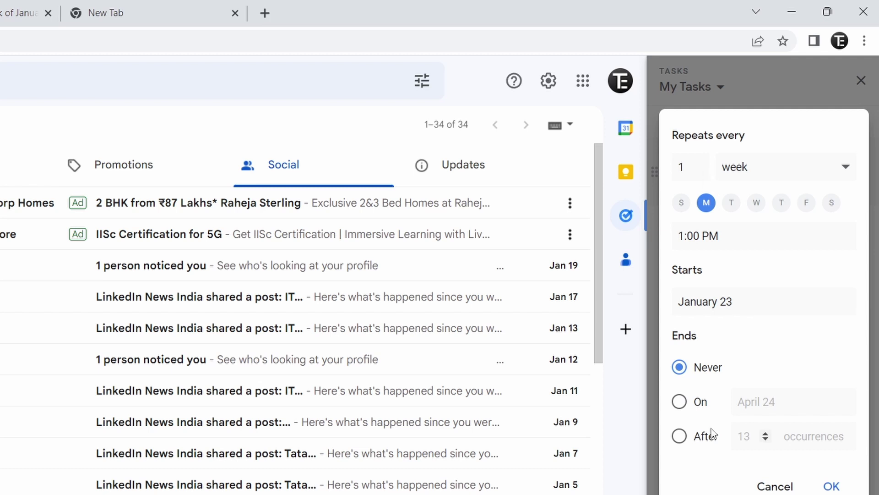
click(831, 487)
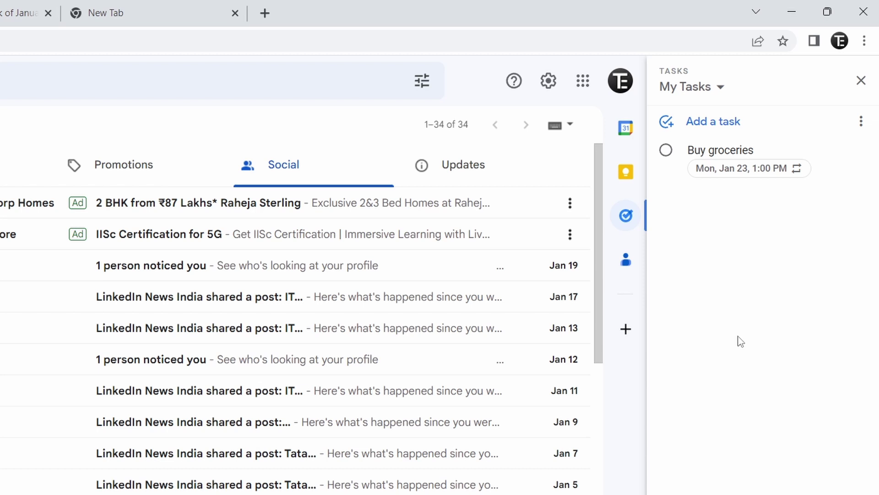
Step: Add a 'Finish work' task dated Mon, Jan 23 above Buy groceries
click(680, 125)
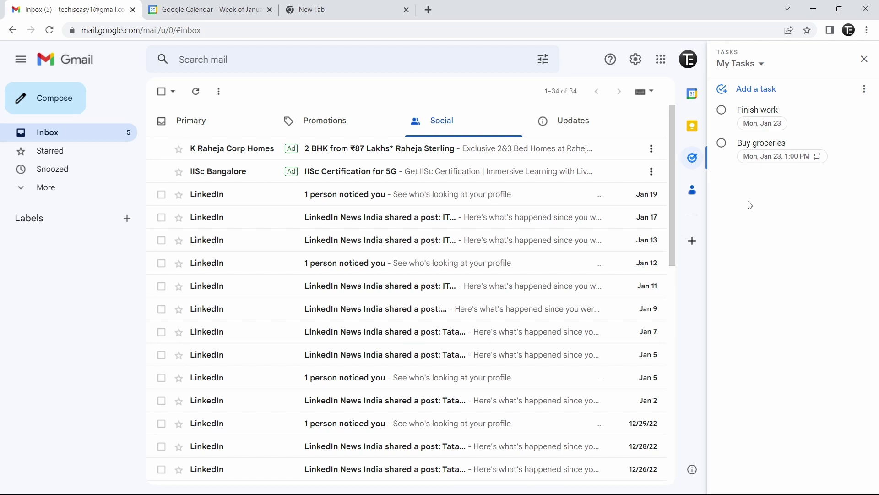
Step: Check both tasks in Google Calendar's Tasks panel, then close the Calendar tab
click(243, 5)
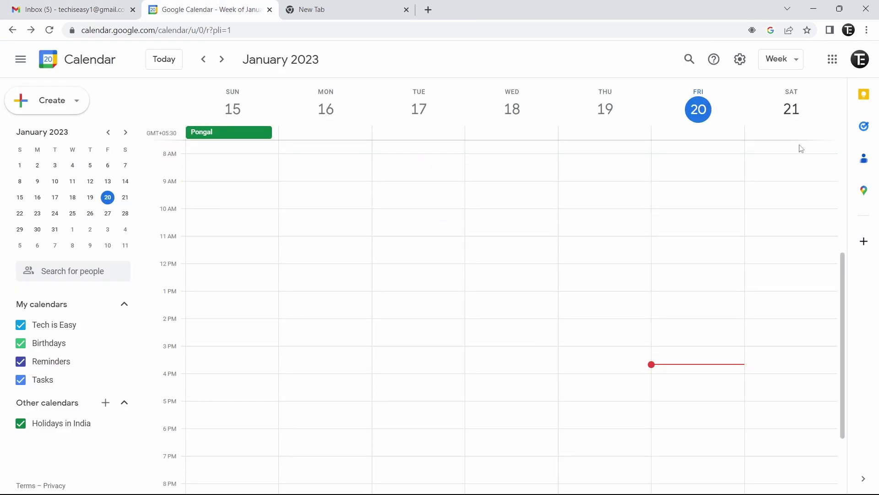
click(864, 126)
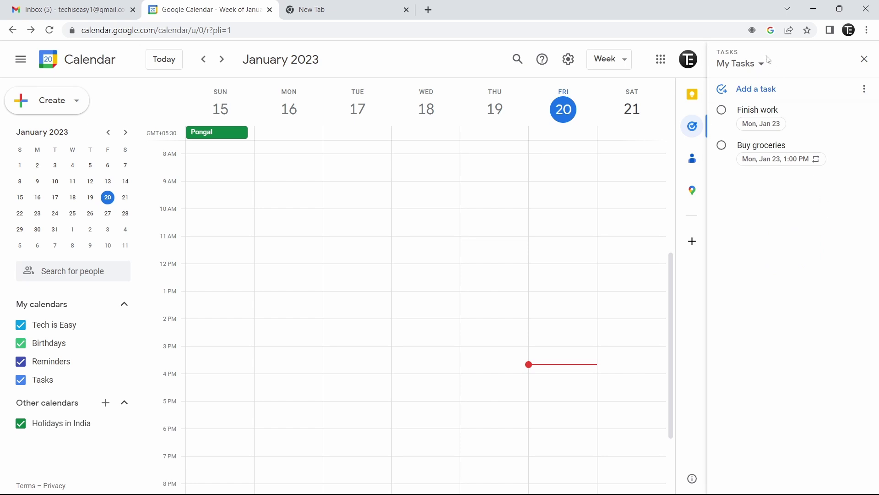
key(ctrl+w)
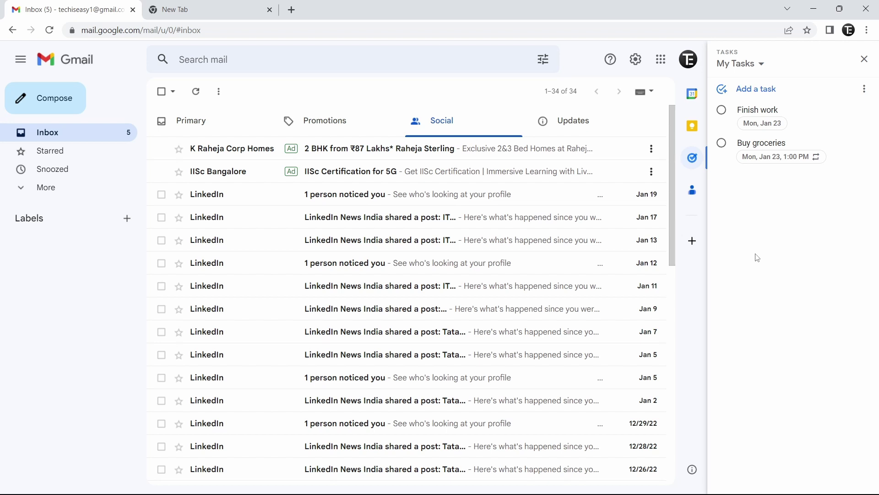
Step: Create two task lists, 'Home' and then 'Work', from the task-list menu
click(761, 67)
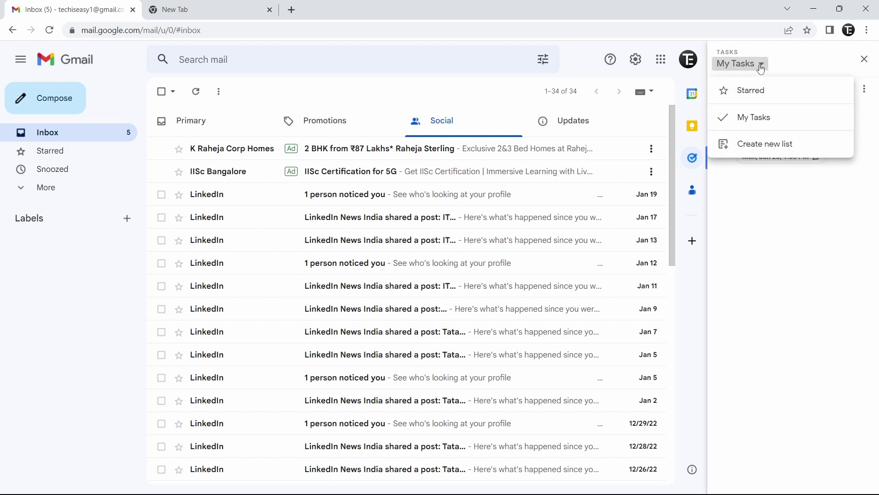
click(732, 145)
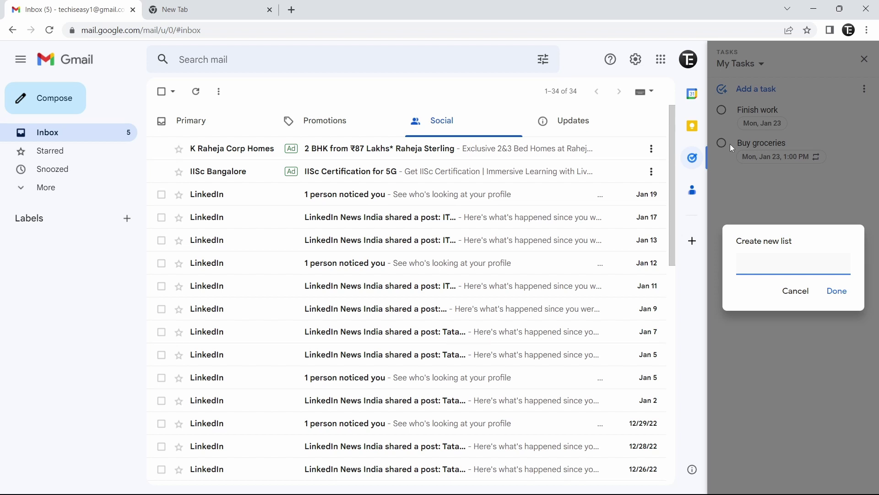
text(Home)
key(Return)
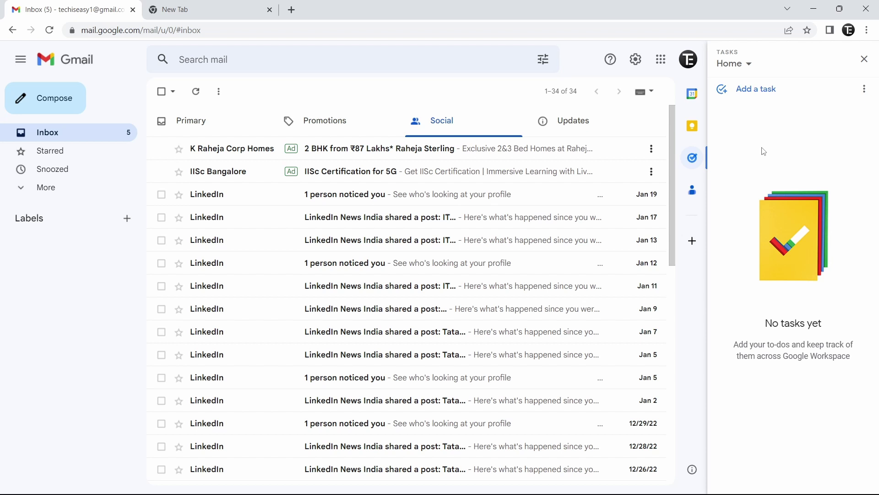
click(746, 67)
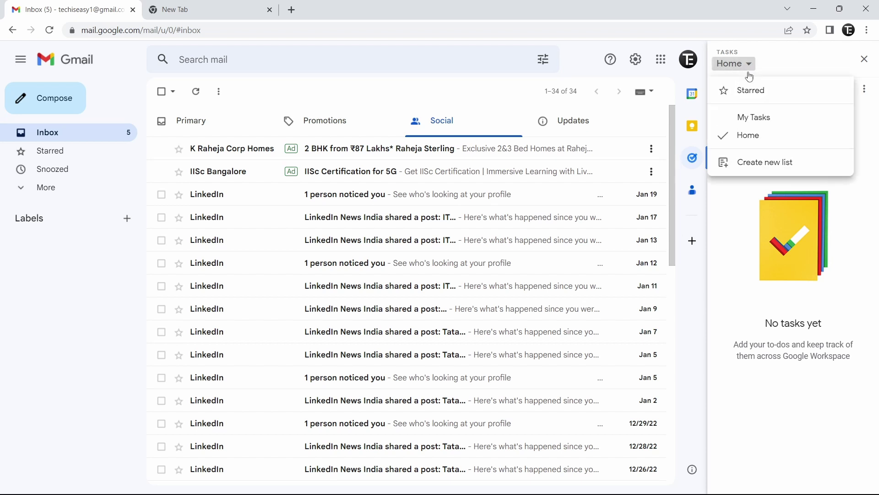
click(757, 165)
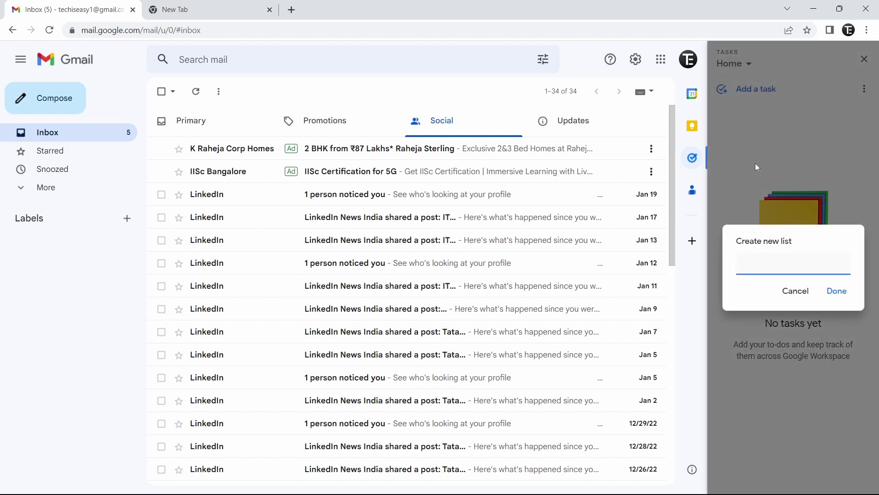
text(Work)
key(Return)
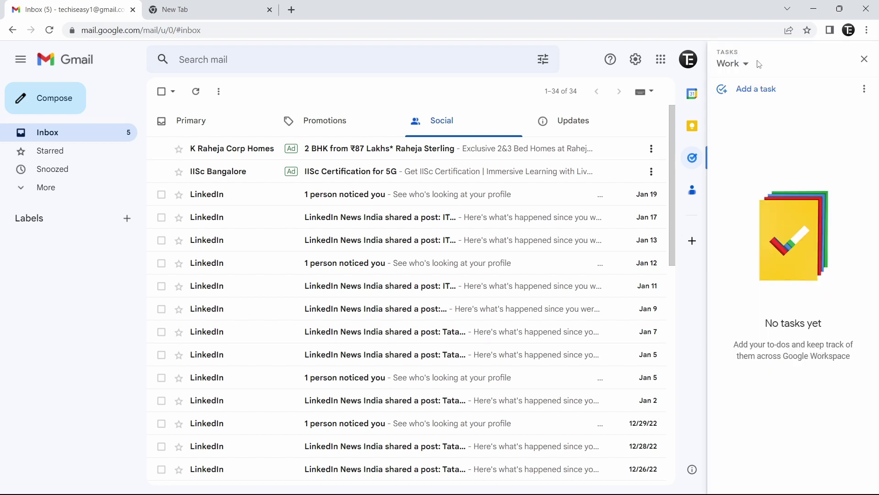
Step: Switch from the Work list back to My Tasks
click(748, 65)
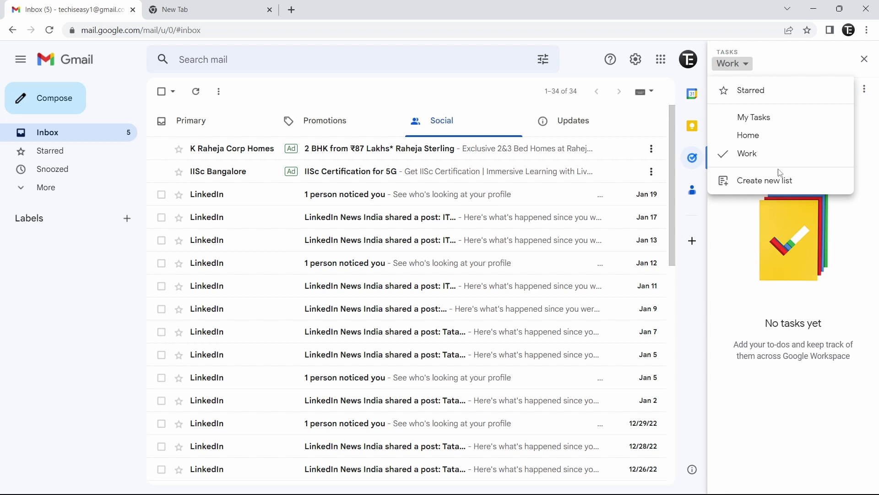
click(749, 199)
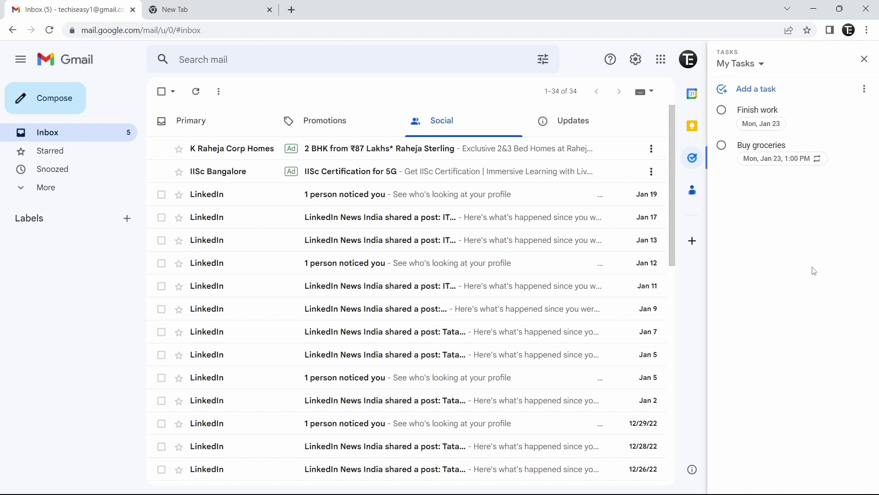
Step: Delete Finish work, star Buy groceries, then undo to restore Finish work
mouse_move(818, 135)
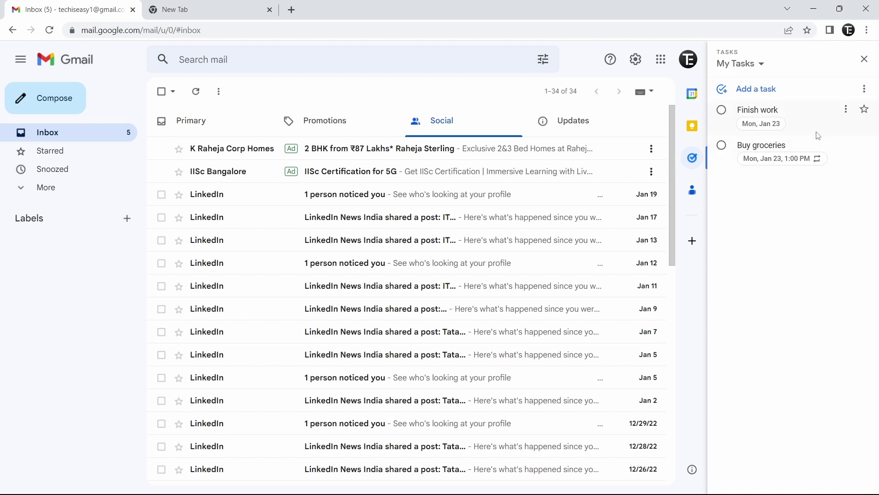
click(846, 111)
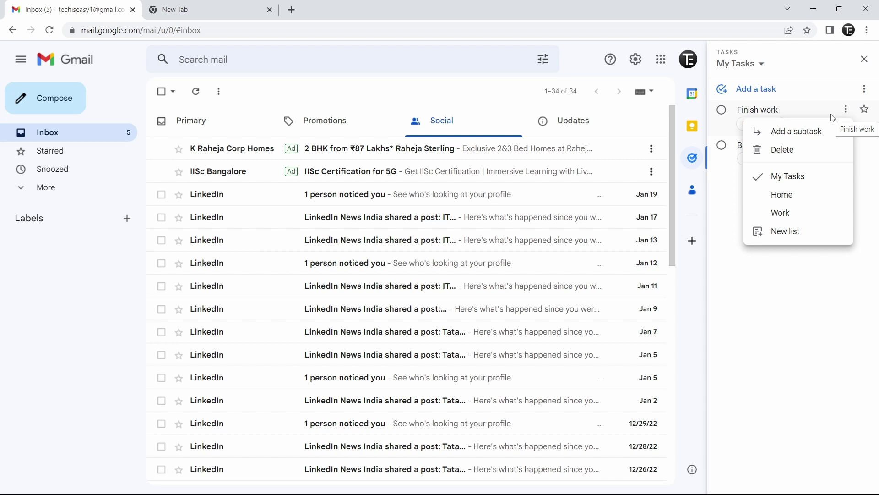
click(799, 133)
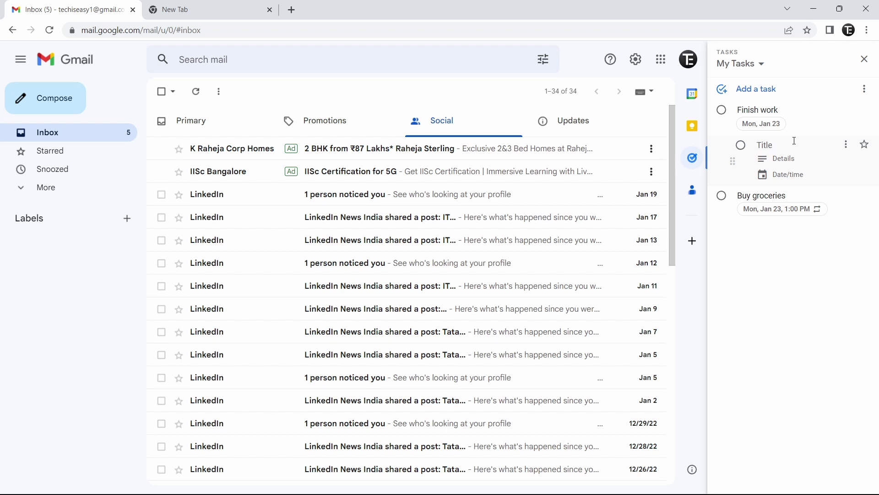
click(847, 109)
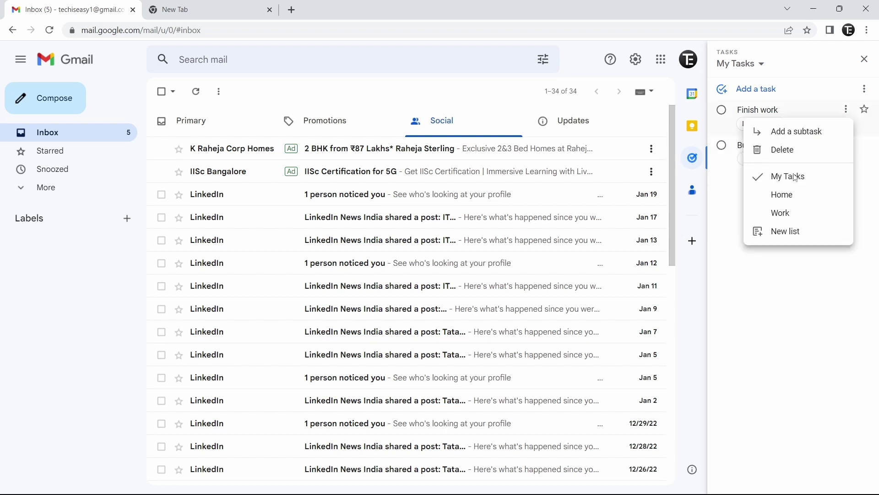
click(789, 202)
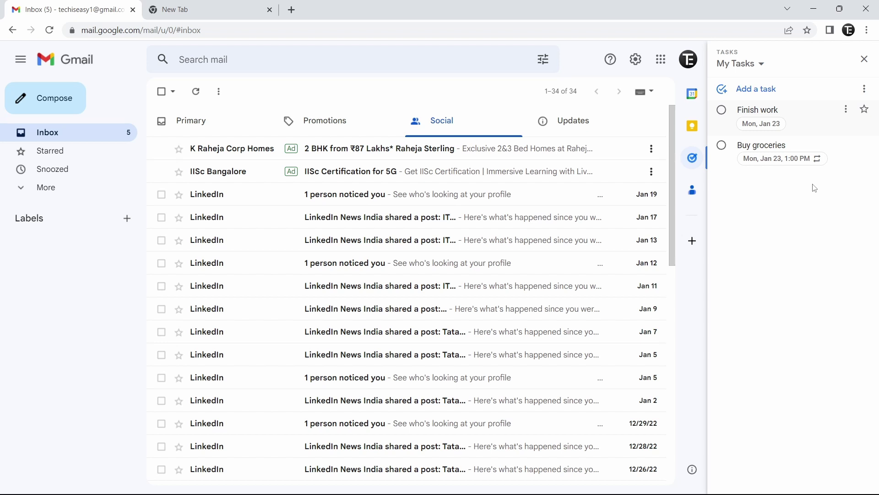
click(847, 110)
click(815, 150)
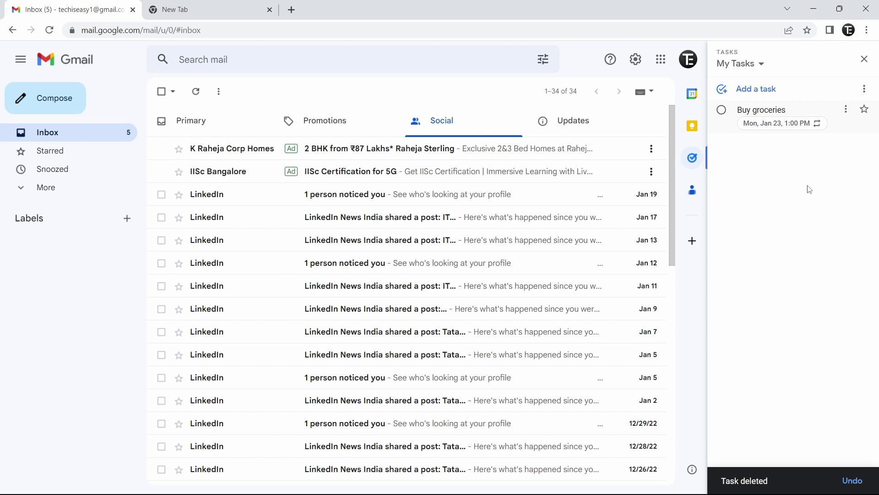
click(865, 110)
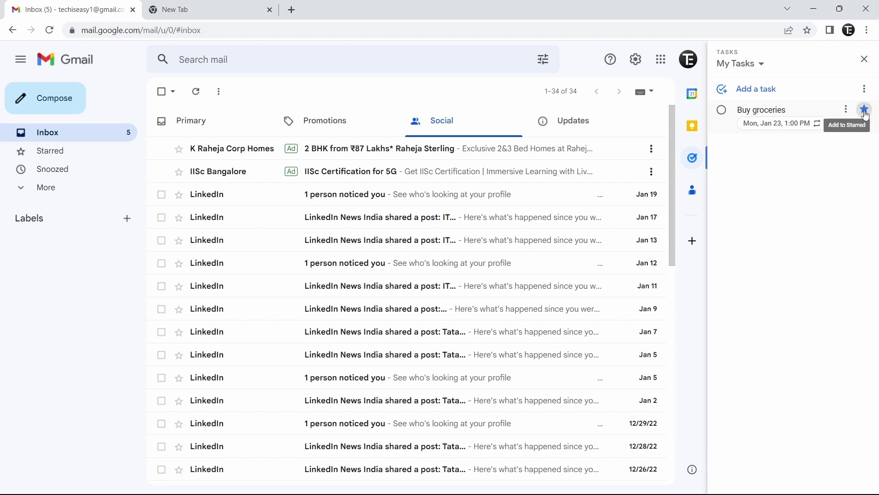
key(ctrl+z)
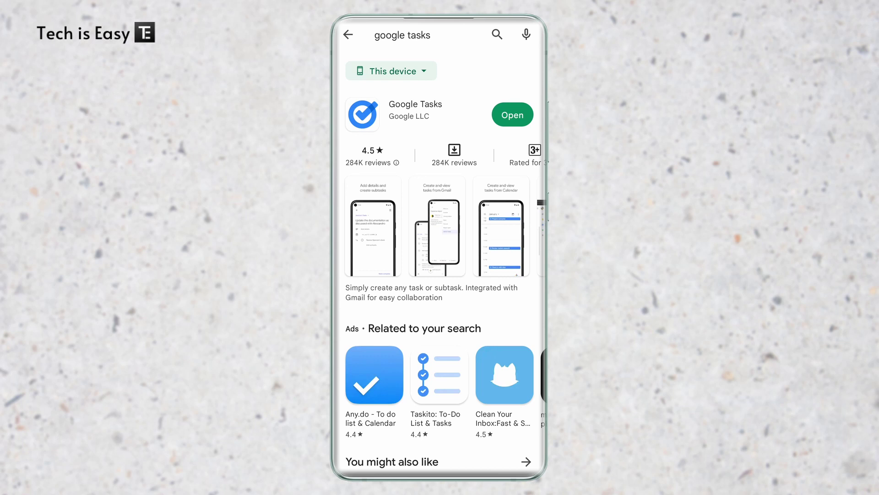
Step: Open the Google Tasks phone app from its Play Store page
click(512, 115)
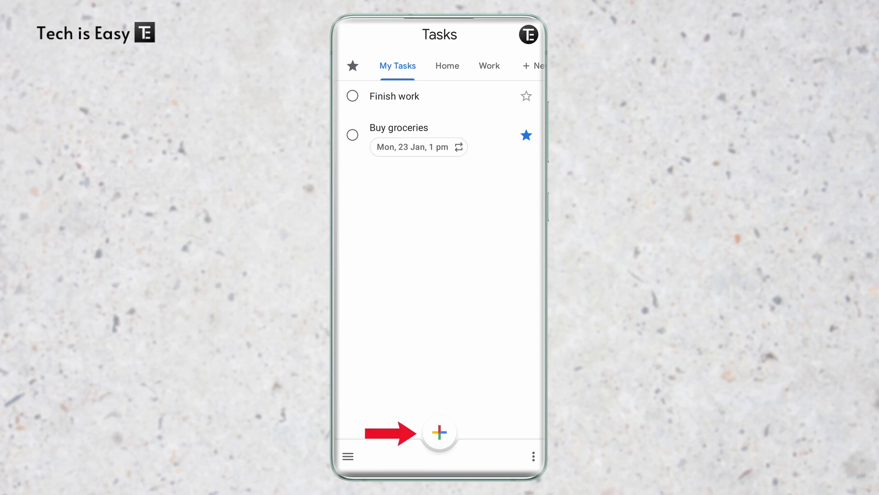
Step: Start a new My Tasks task titled 'Make payment'
click(439, 432)
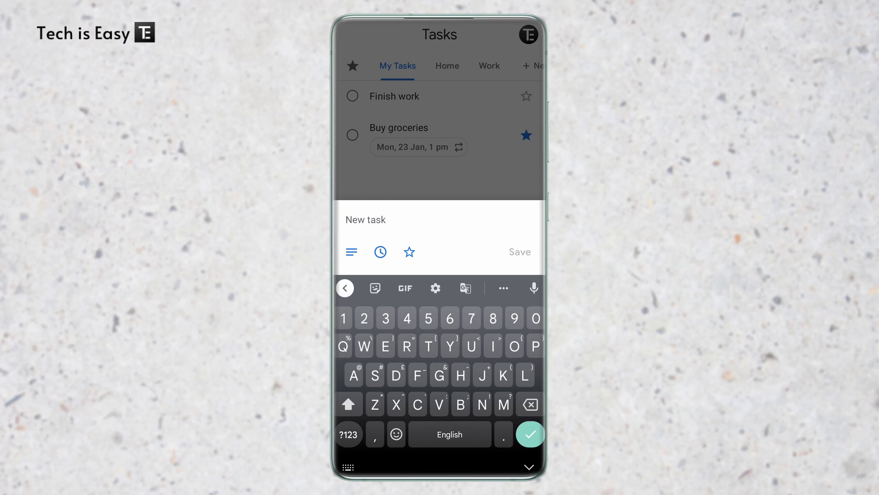
text(Make payment)
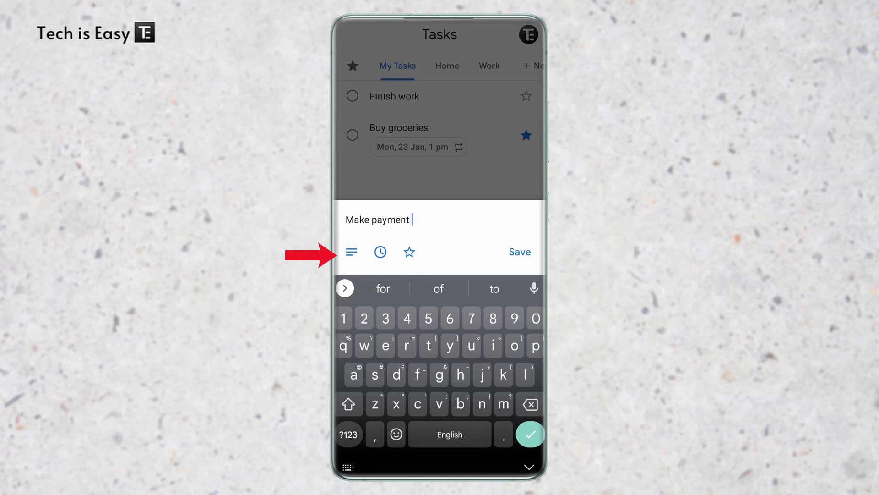
click(351, 251)
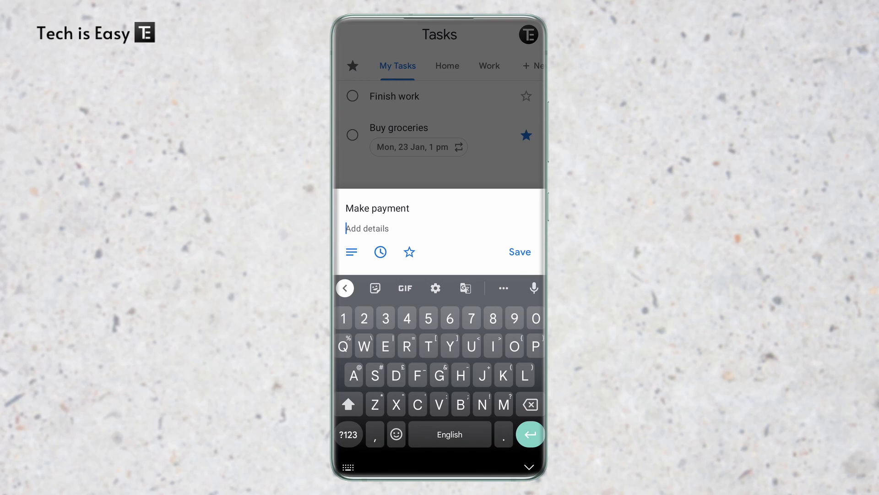
Step: Make it due Mon 23 Jan at 2:00 pm, repeating every week on Monday, and save
click(380, 252)
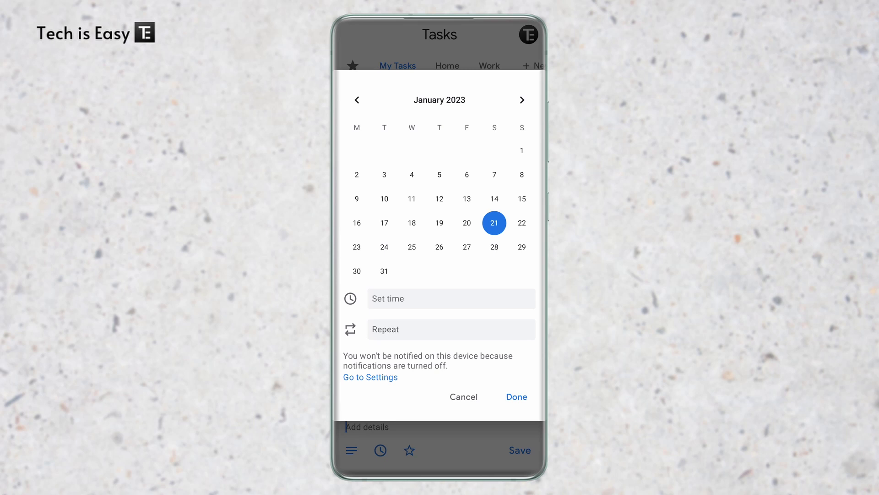
click(356, 247)
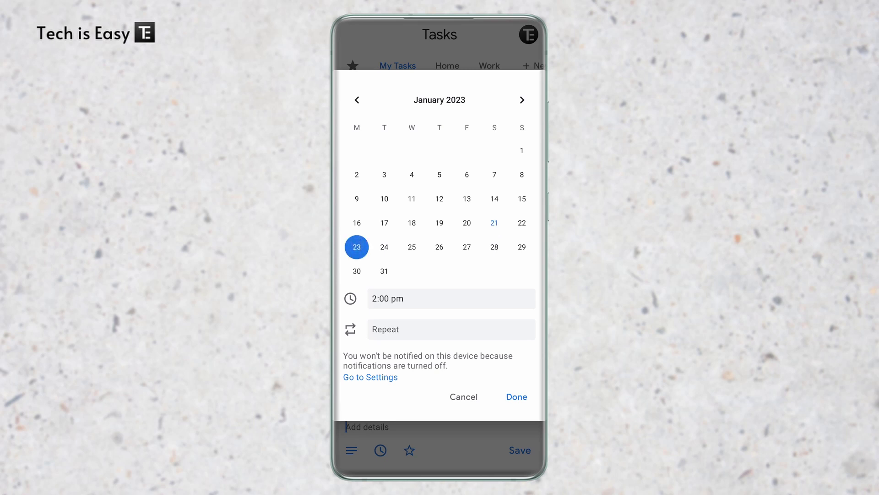
click(403, 329)
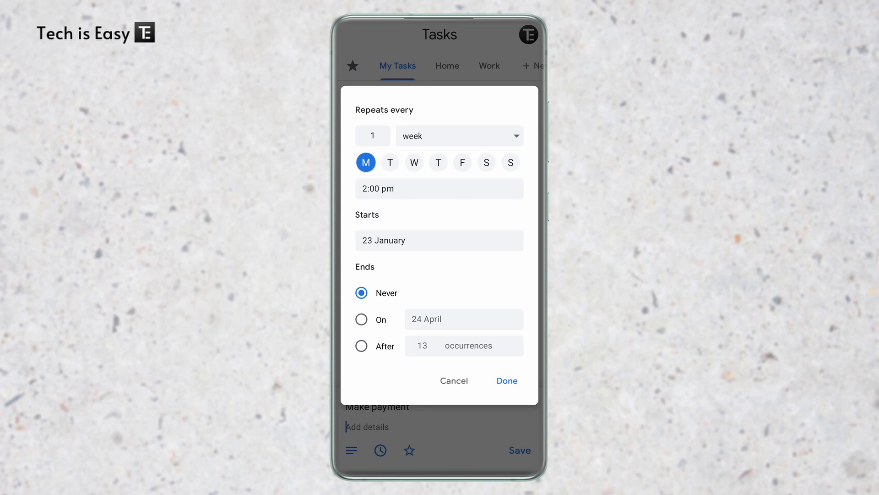
click(426, 136)
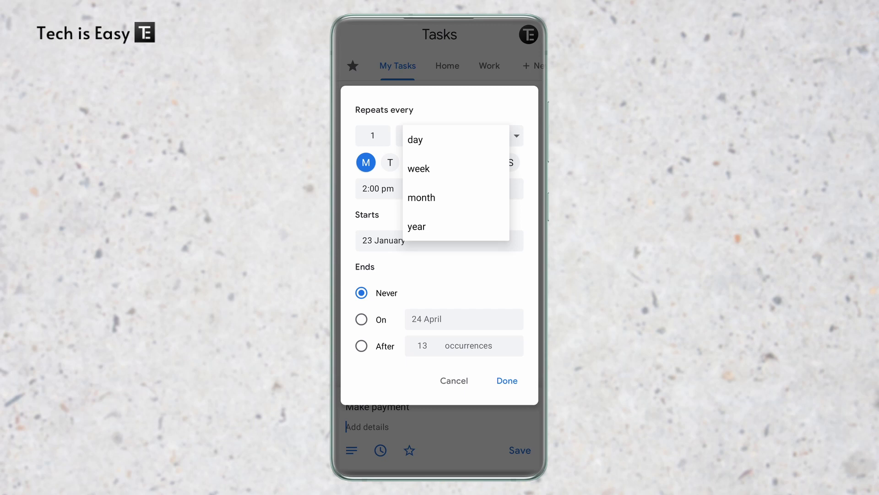
click(418, 168)
click(507, 380)
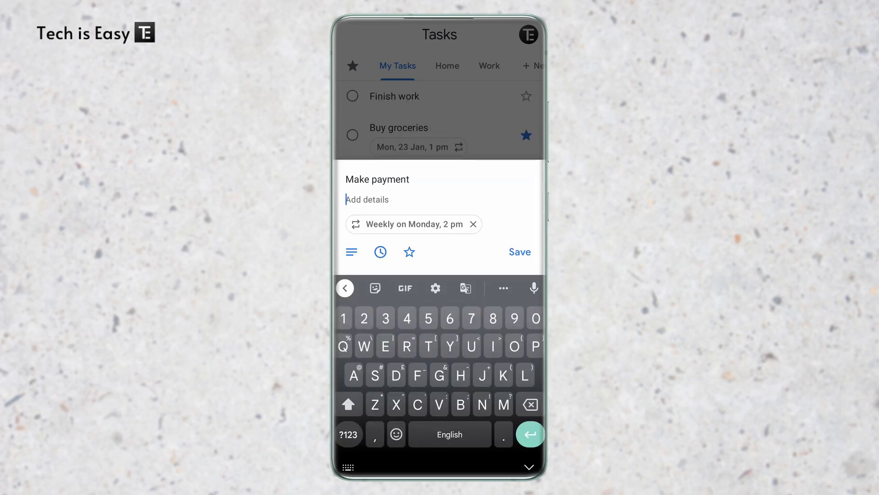
click(518, 252)
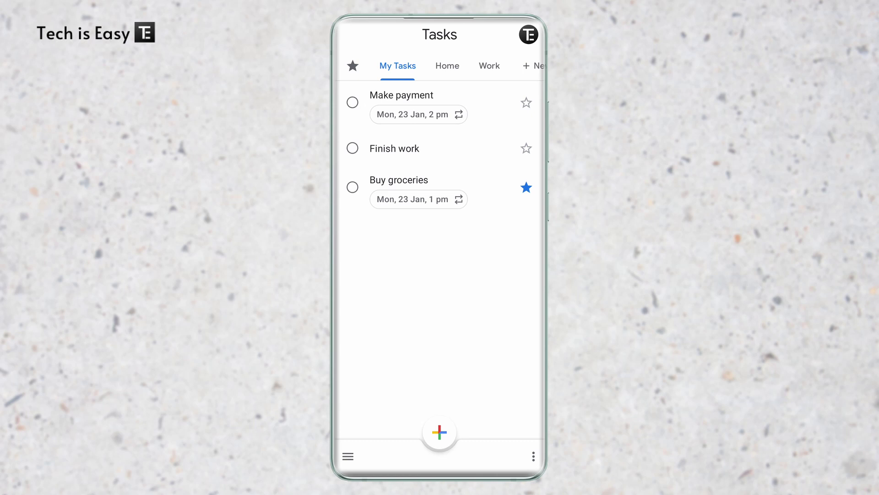
Step: Create a new task list titled 'Miscellaneous' from the list tab bar
scroll(439, 65, right, 2)
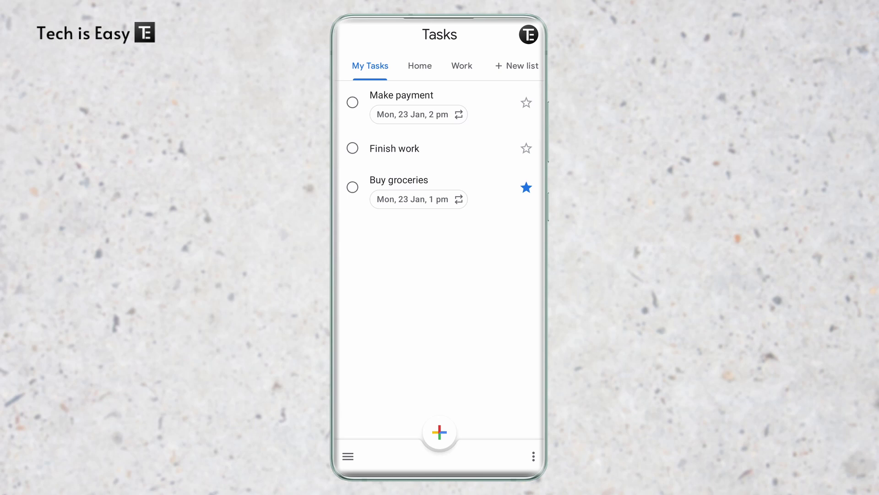
click(517, 65)
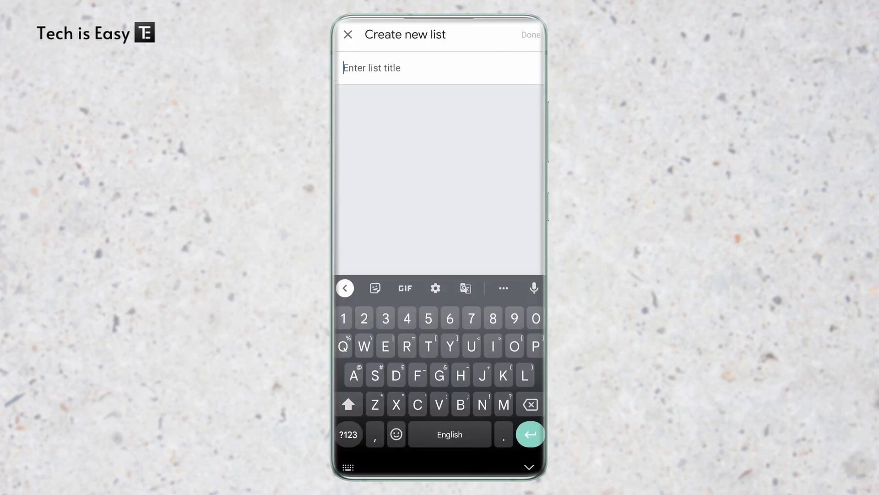
text(Miscellaneous)
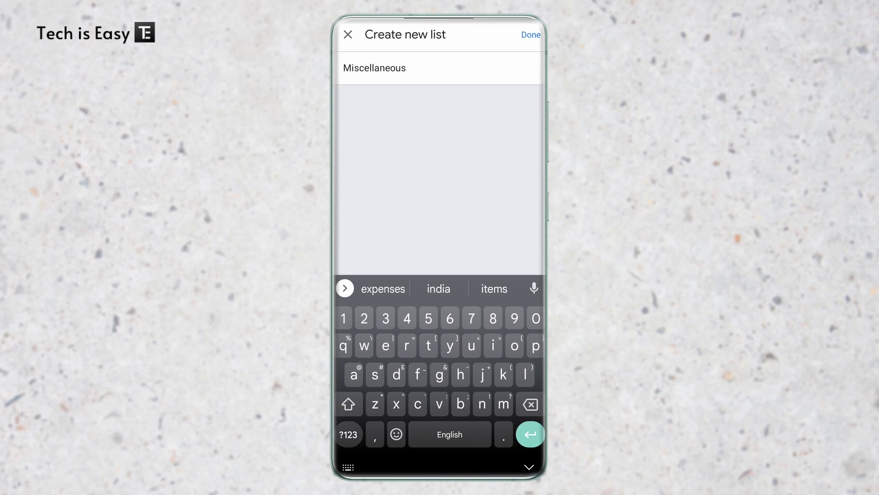
click(531, 35)
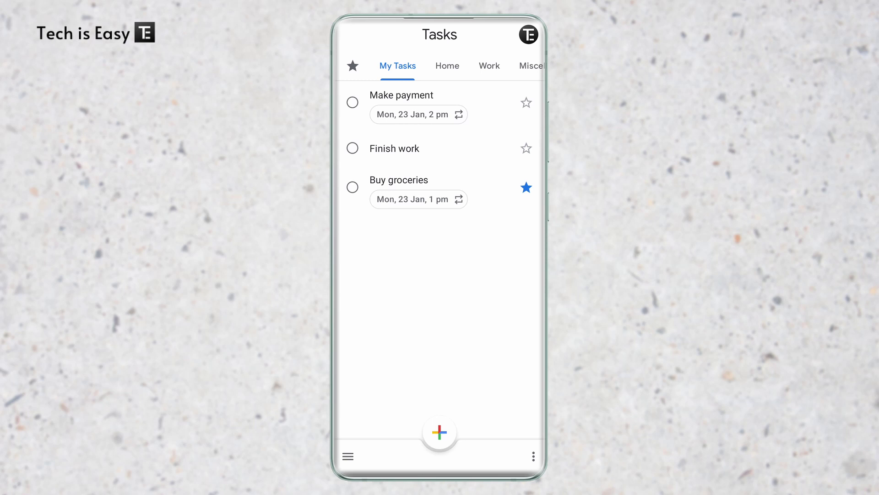
Step: Place the Tasks List widget at the top of the home screen and widen it to show dates
click(437, 463)
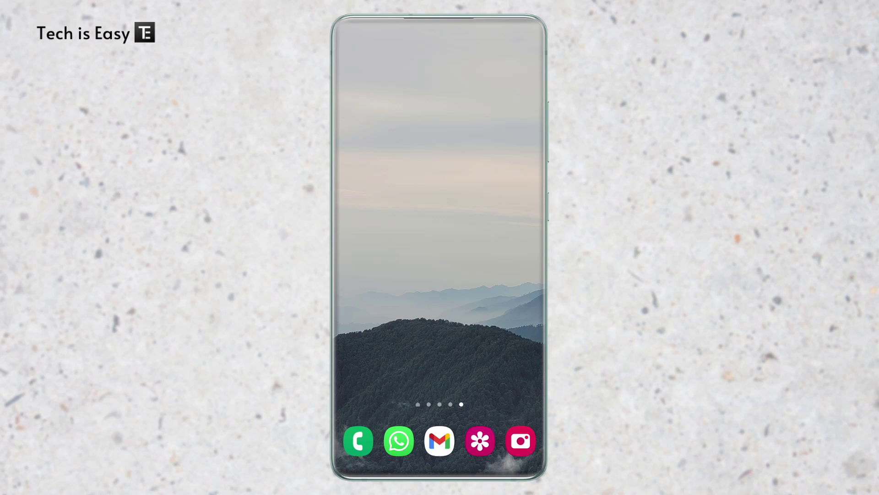
drag(401, 226, 401, 226)
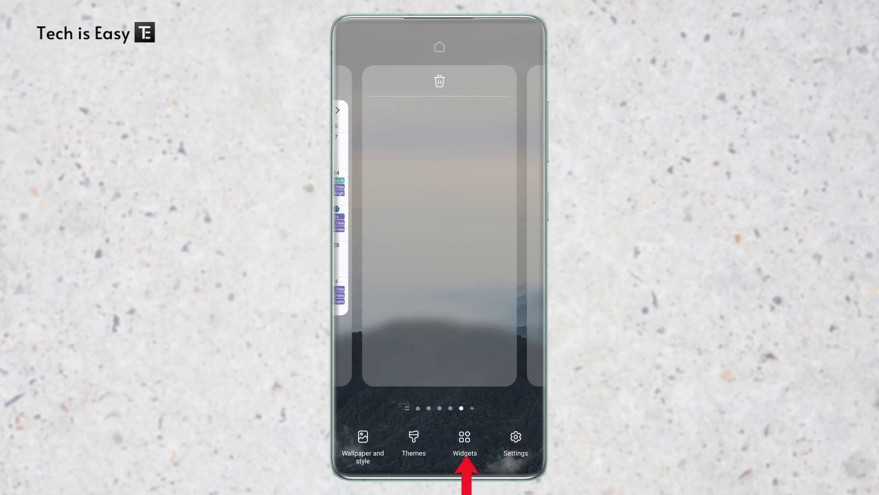
click(465, 439)
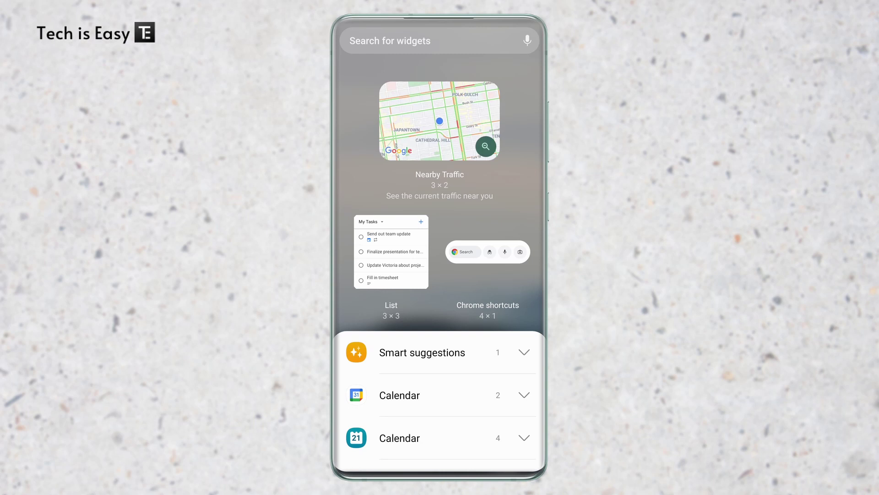
scroll(383, 397, down, 15)
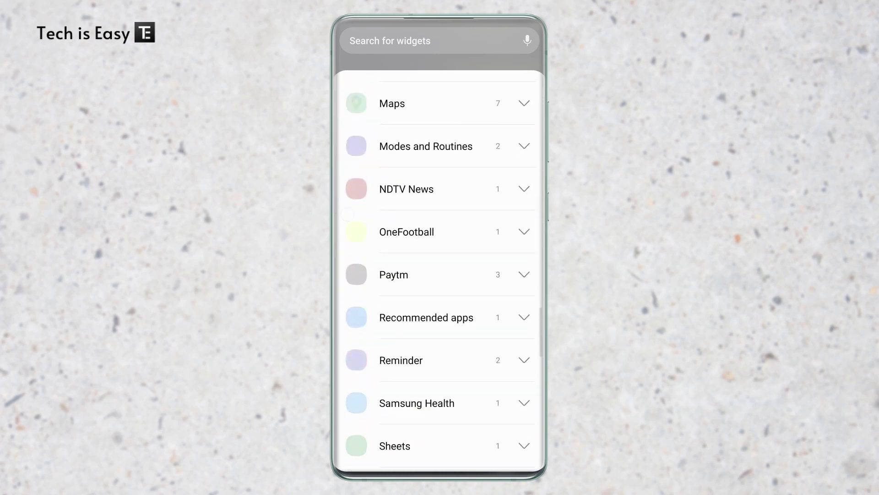
click(393, 95)
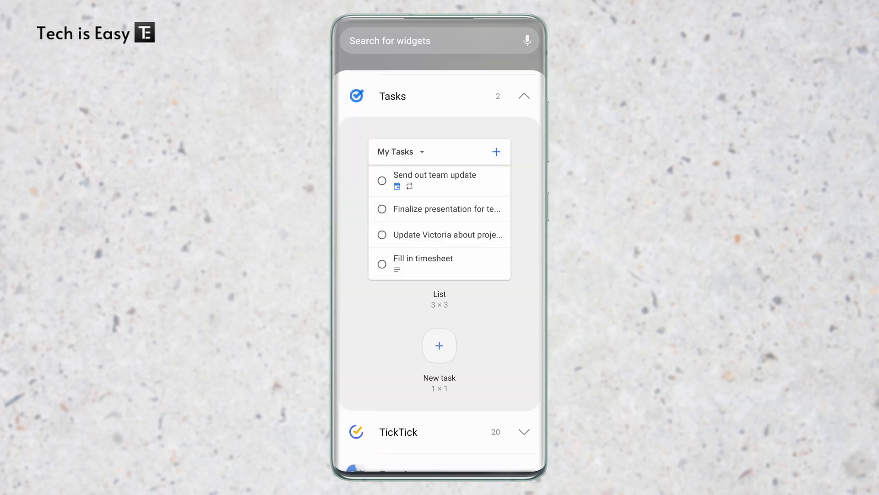
drag(400, 155, 382, 64)
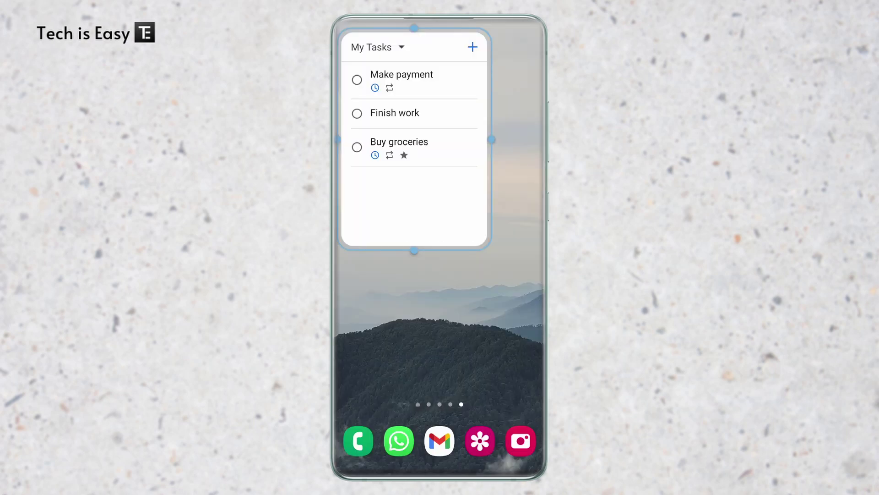
drag(491, 139, 538, 140)
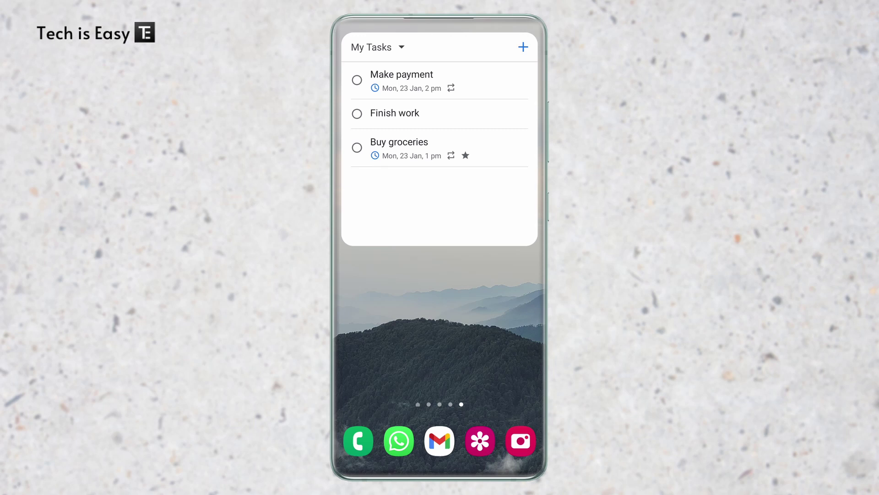
Step: Check off Make payment in the home-screen Tasks widget, abandoning the new-task sheet opened first
click(523, 46)
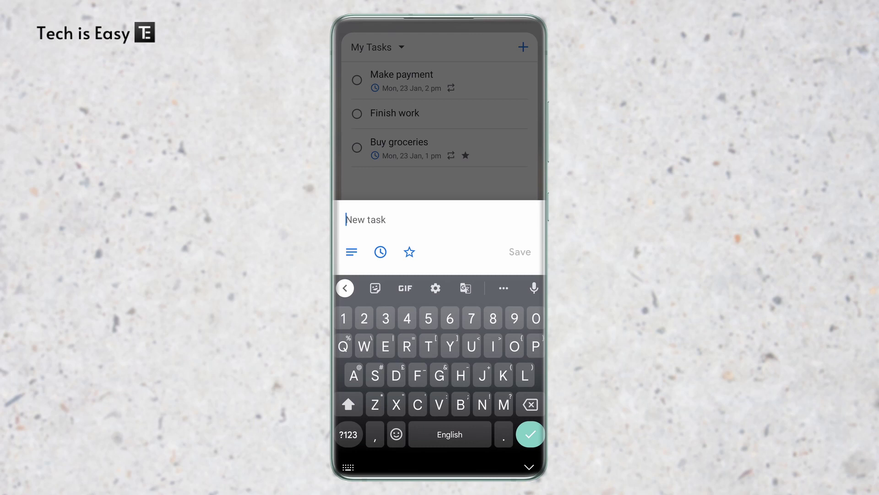
click(376, 172)
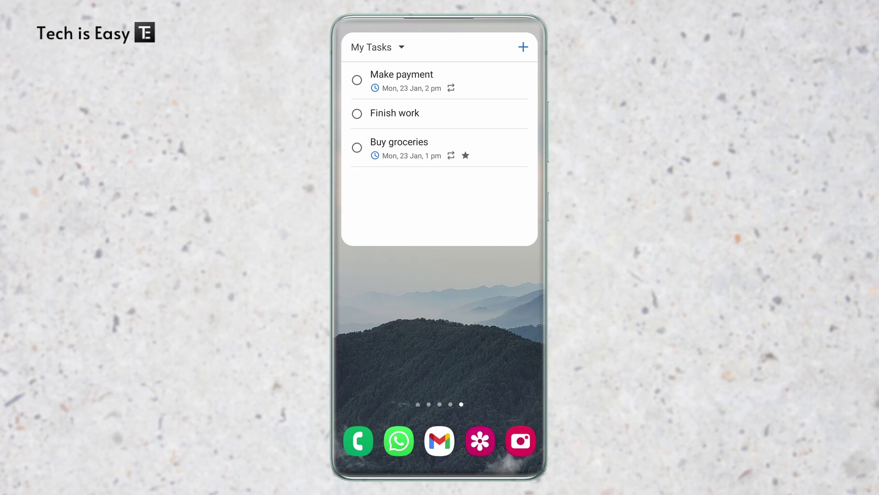
click(357, 80)
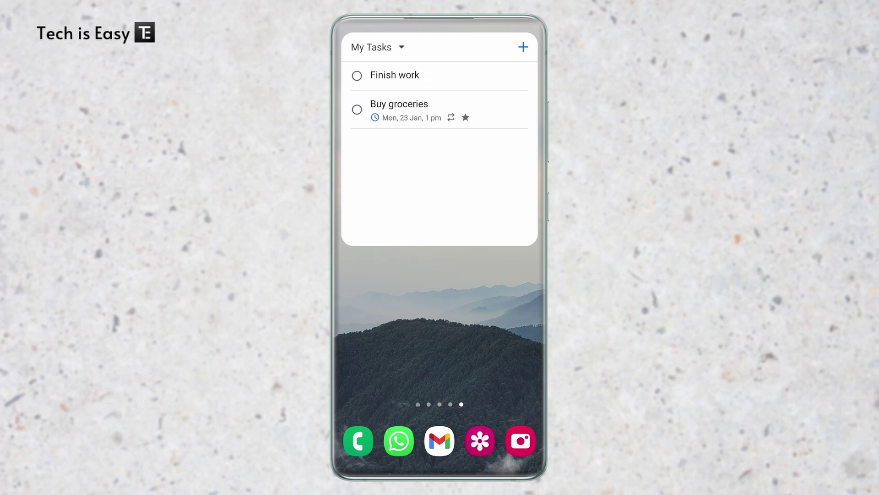